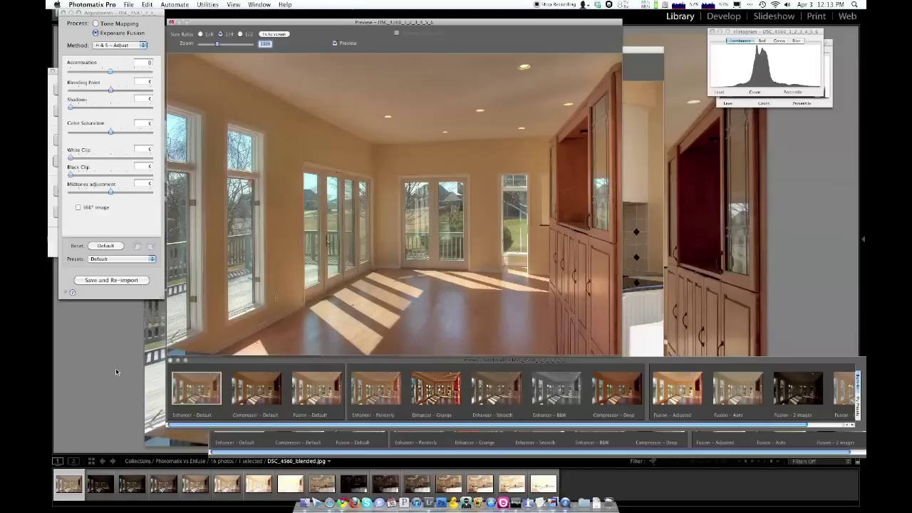
Hide Photomatix and flip between the first dark exposure and the blended sunroom photo
{"action": "key", "text": "super+q"}
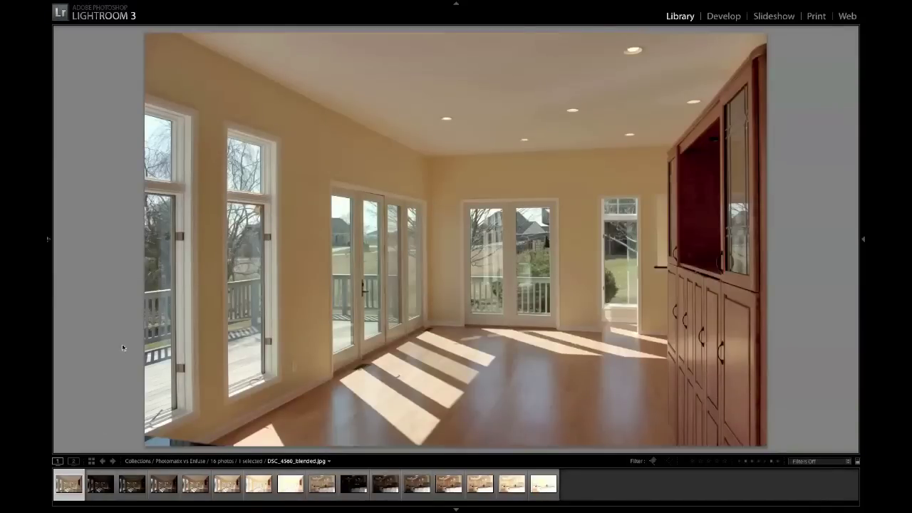
{"action": "left_click", "coordinate": [101, 484]}
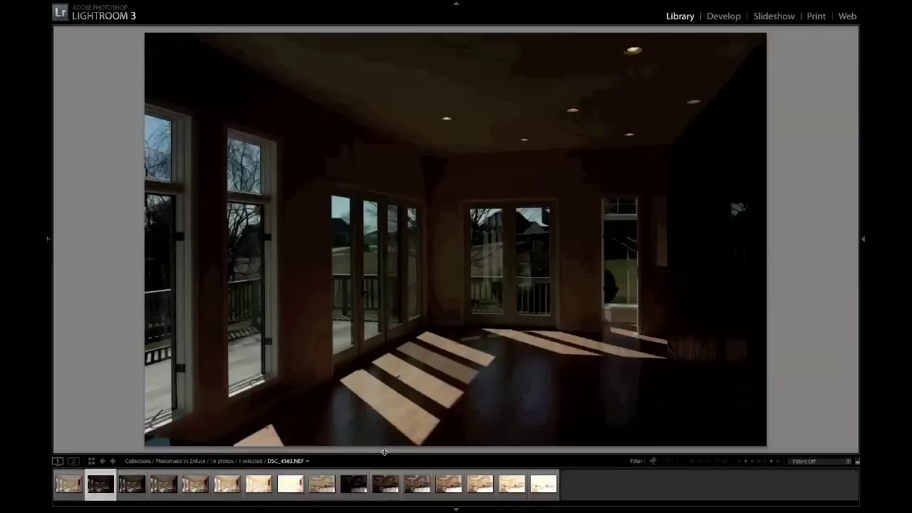
{"action": "left_click", "coordinate": [289, 487], "text": "shift"}
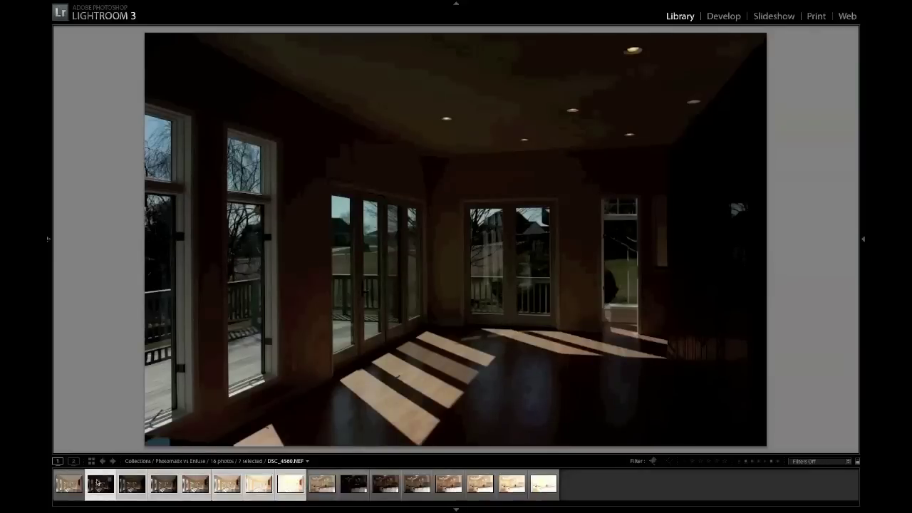
{"action": "left_click", "coordinate": [74, 486]}
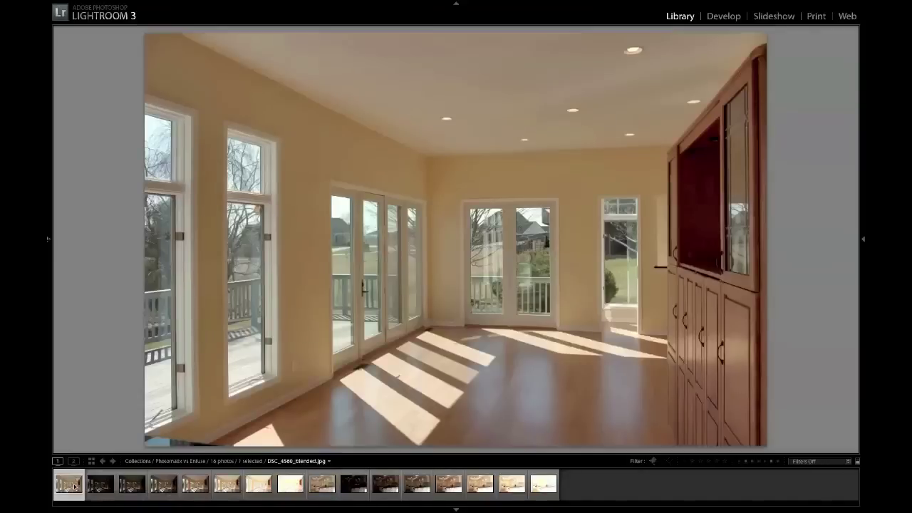
Select the seven bracketed sunroom exposures and start an LR/Enfuse blend on them
{"action": "left_click", "coordinate": [100, 487]}
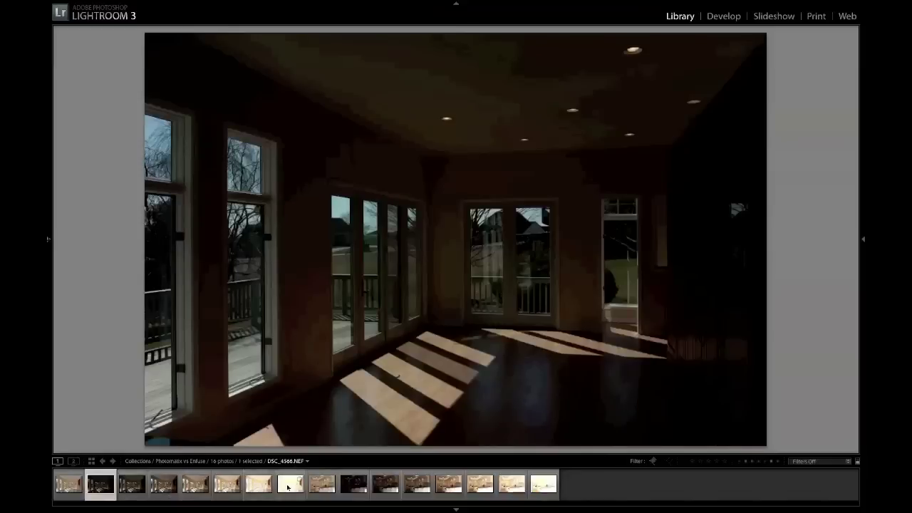
{"action": "left_click", "coordinate": [288, 486], "text": "shift"}
{"action": "left_click", "coordinate": [114, 4]}
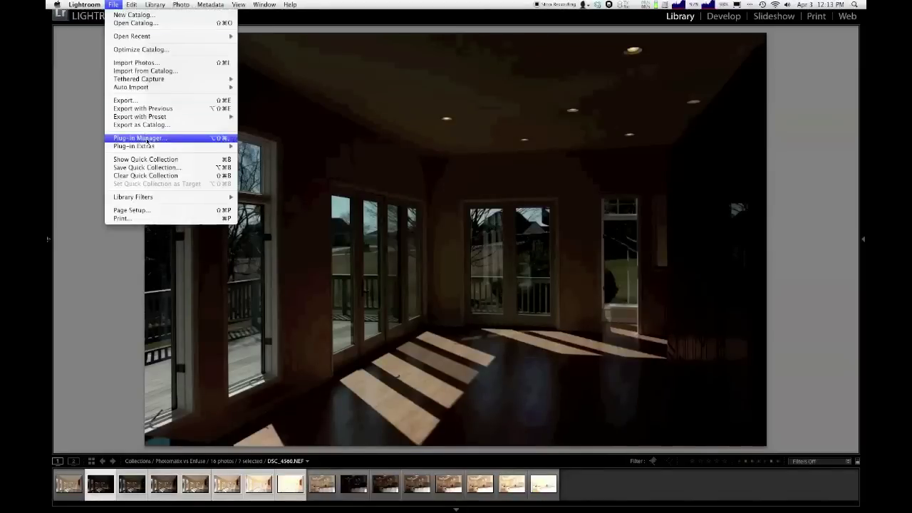
{"action": "mouse_move", "coordinate": [148, 146]}
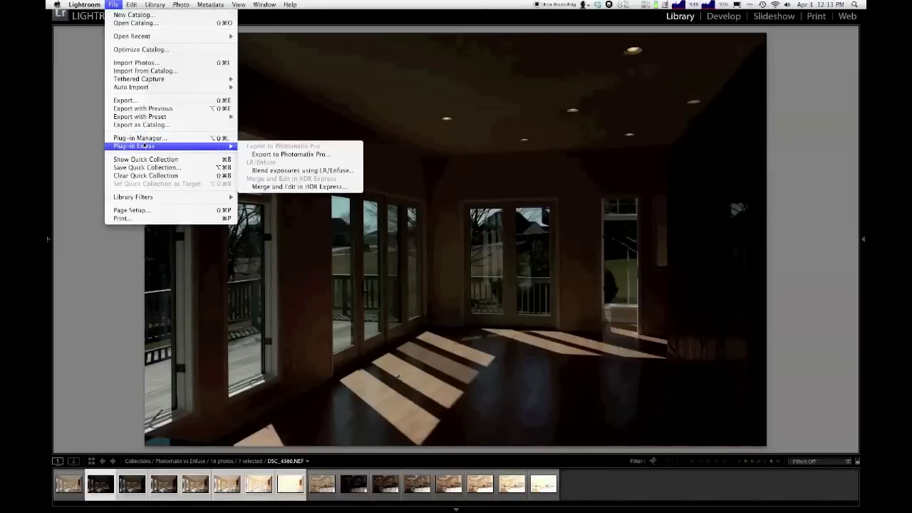
{"action": "left_click", "coordinate": [298, 171]}
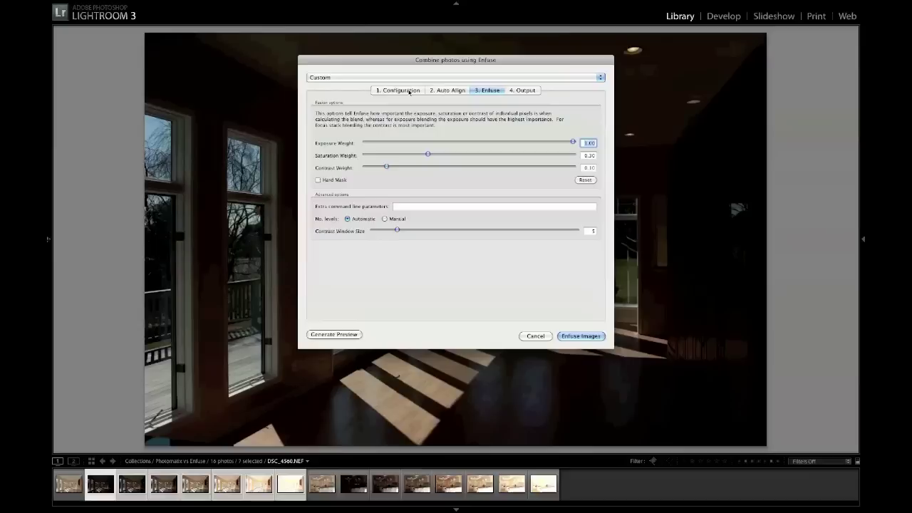
Review the Enfuse Configuration, Auto Align, weight and Output settings, cancel, and show DSC_4581.NEF
{"action": "left_click", "coordinate": [410, 91]}
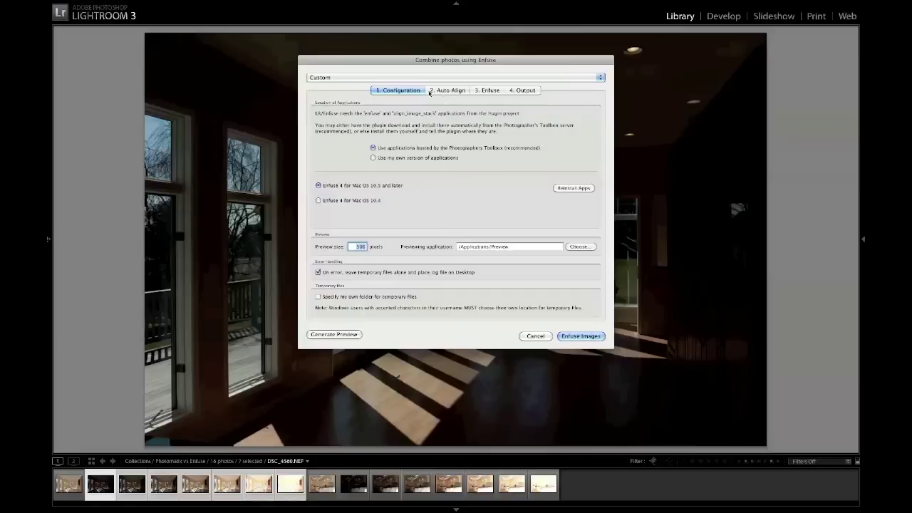
{"action": "left_click", "coordinate": [439, 92]}
{"action": "left_click", "coordinate": [479, 93]}
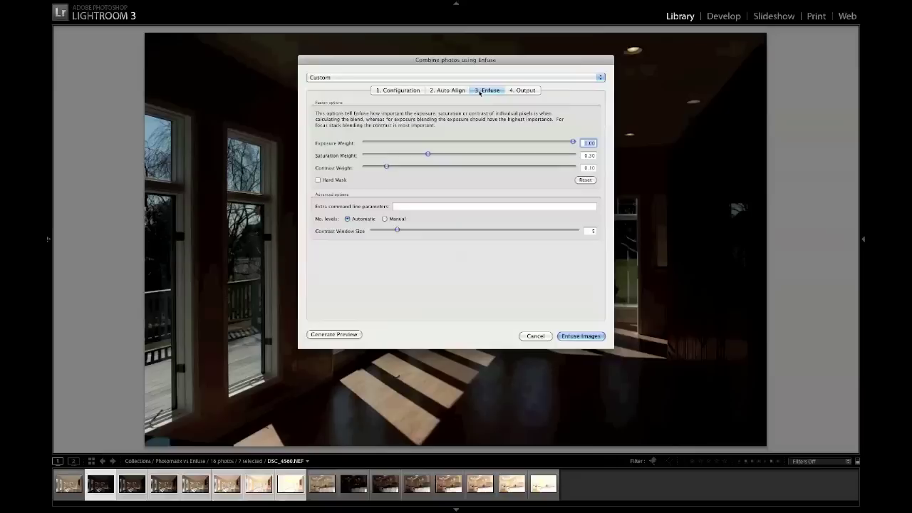
{"action": "left_click", "coordinate": [515, 91]}
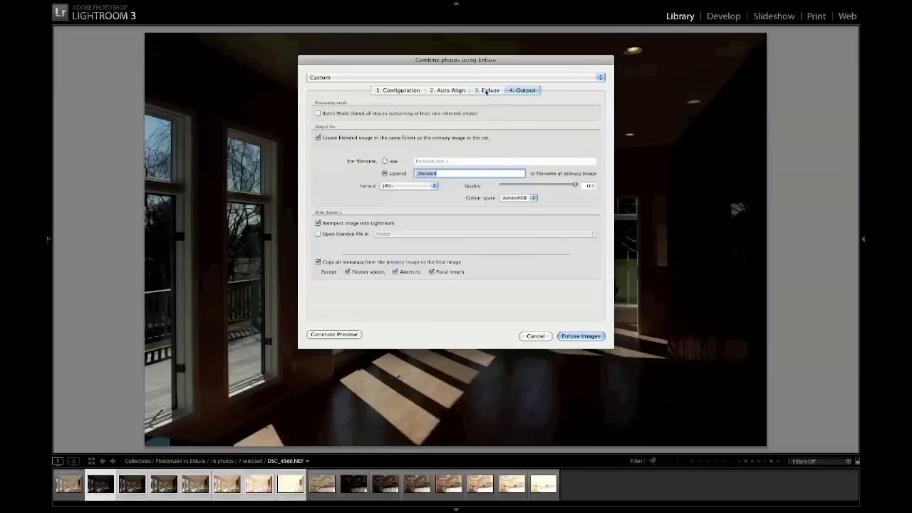
{"action": "left_click", "coordinate": [486, 92]}
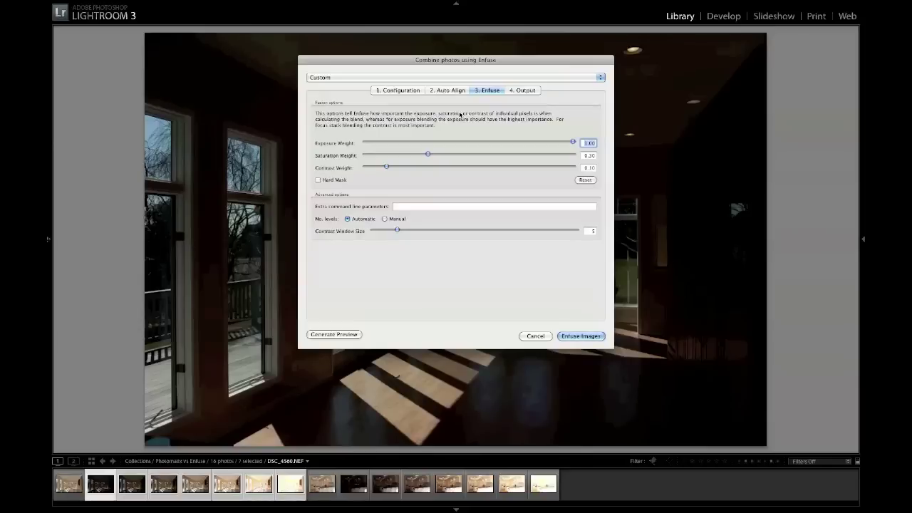
{"action": "left_click", "coordinate": [529, 337]}
{"action": "left_click", "coordinate": [57, 478]}
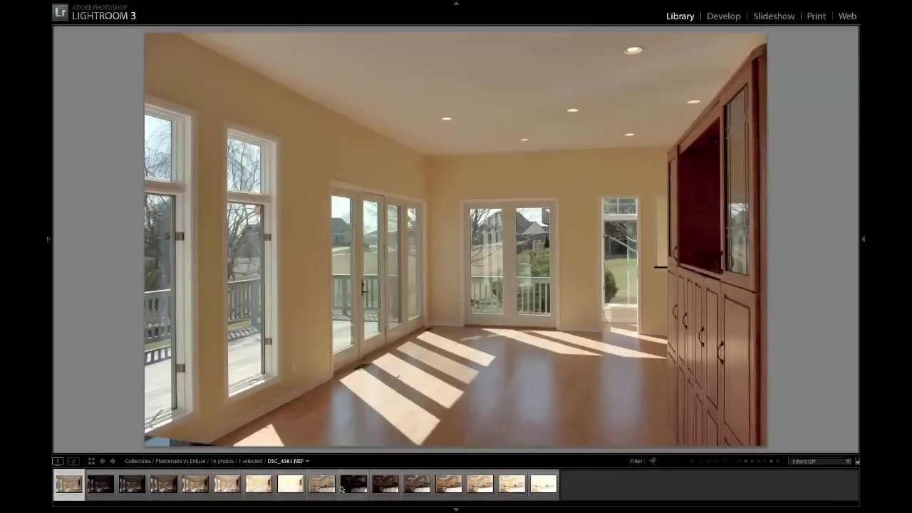
Compare the kitchen and sunroom blends, then export the seven sunroom exposures to Photomatix Pro
{"action": "left_click", "coordinate": [321, 489]}
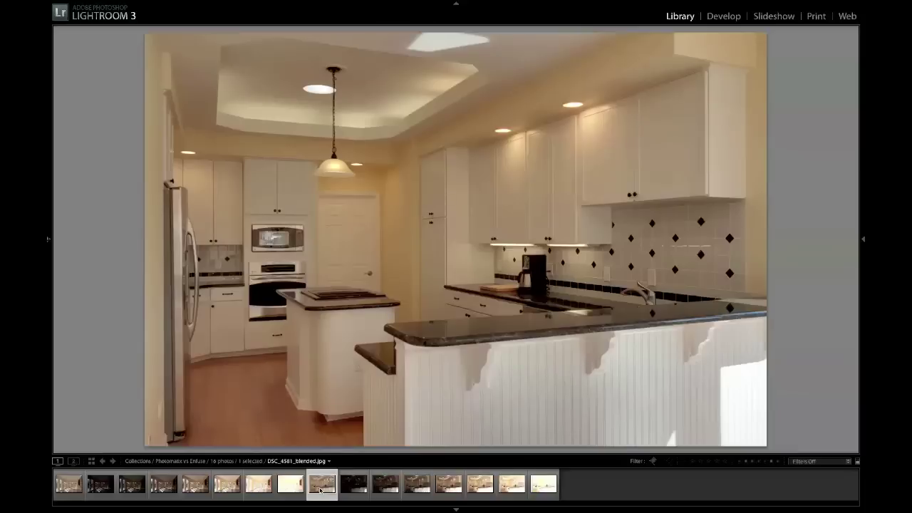
{"action": "left_click", "coordinate": [69, 486]}
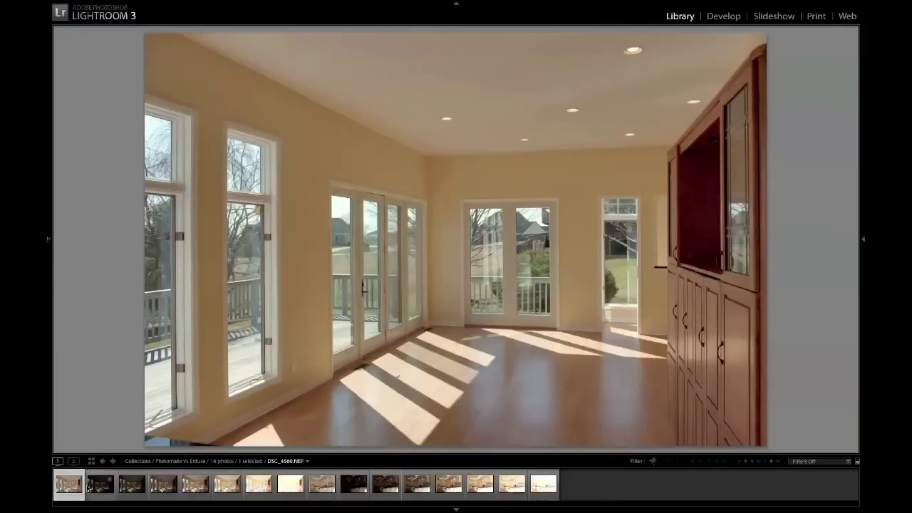
{"action": "left_click", "coordinate": [89, 488]}
{"action": "left_click", "coordinate": [291, 484], "text": "shift"}
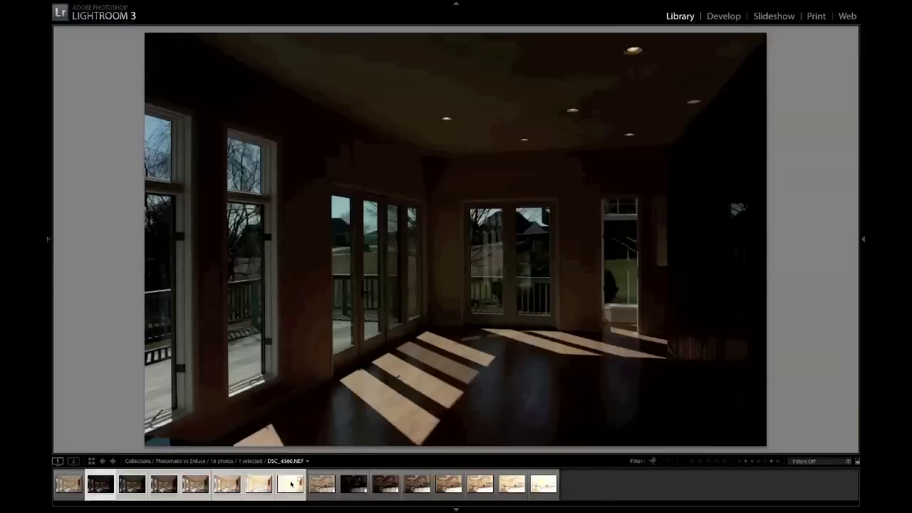
{"action": "left_click", "coordinate": [113, 5]}
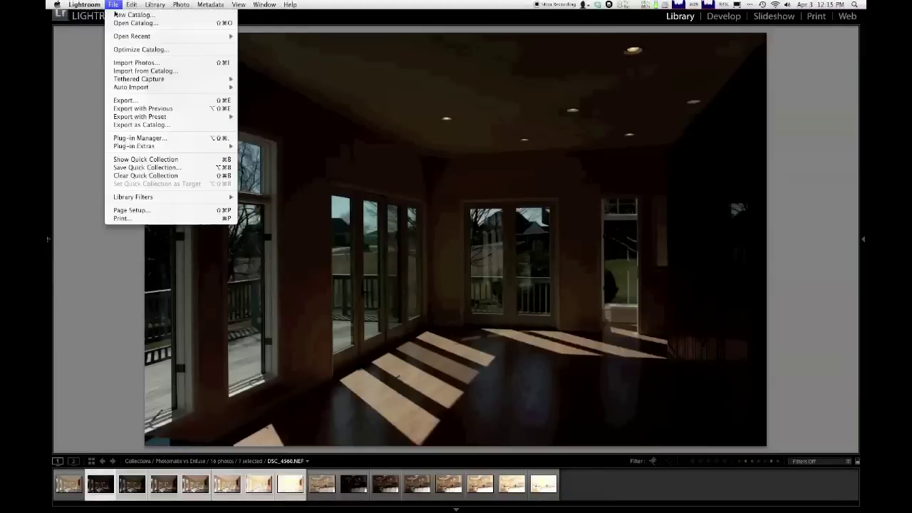
{"action": "mouse_move", "coordinate": [228, 145]}
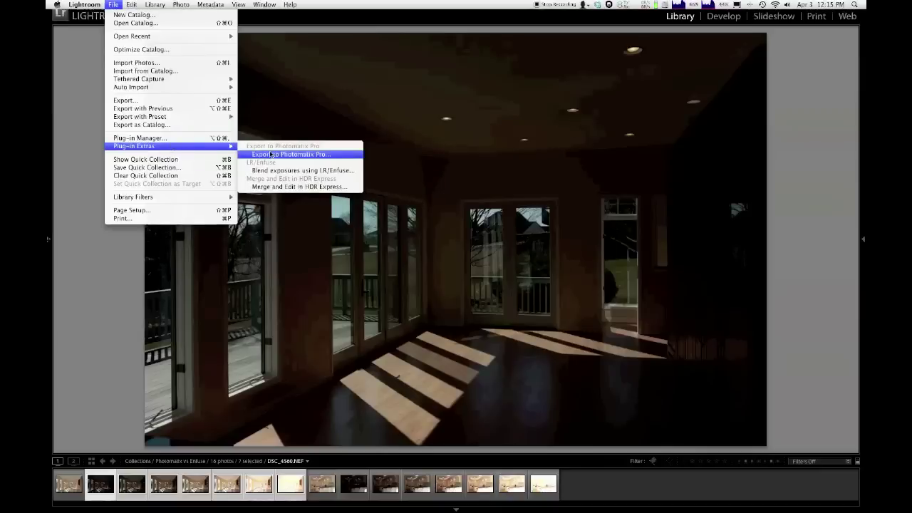
{"action": "left_click", "coordinate": [103, 362]}
{"action": "left_click", "coordinate": [66, 491]}
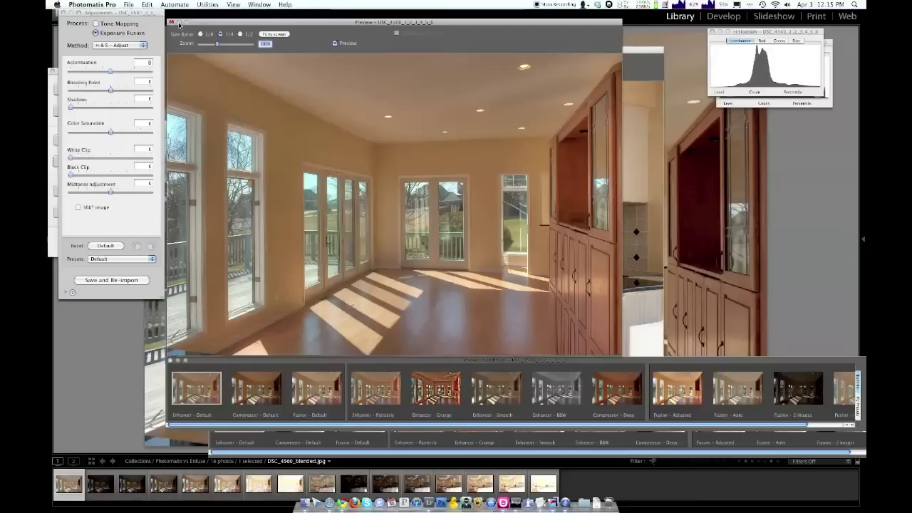
Toggle Photomatix processing to Tone Mapping and back to Exposure Fusion
{"action": "left_click", "coordinate": [95, 33]}
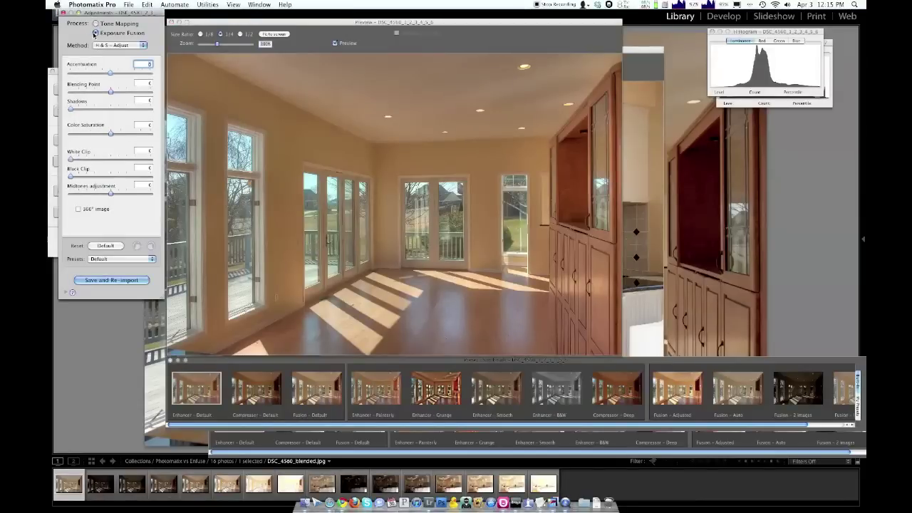
{"action": "left_click", "coordinate": [95, 24]}
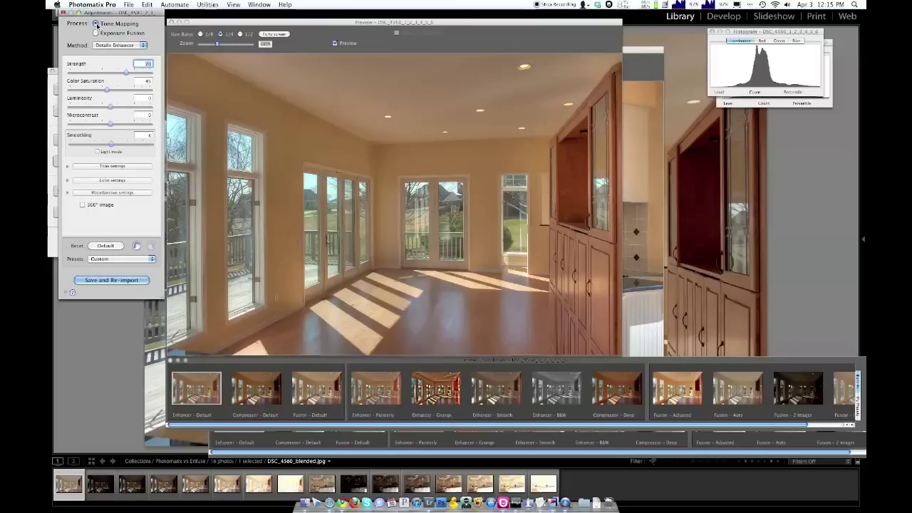
{"action": "left_click", "coordinate": [96, 33]}
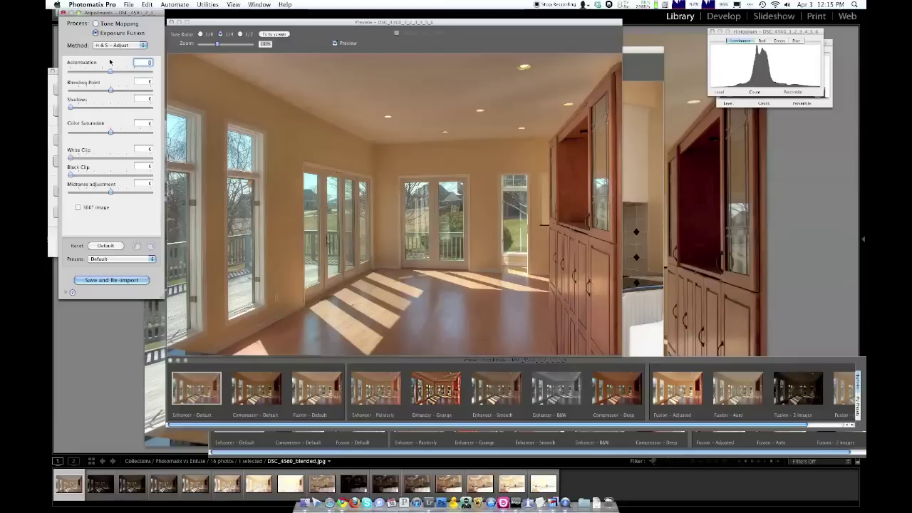
After checking the Lightroom blend, apply the Enhancer - Default preset to the living room
{"action": "left_click", "coordinate": [193, 392]}
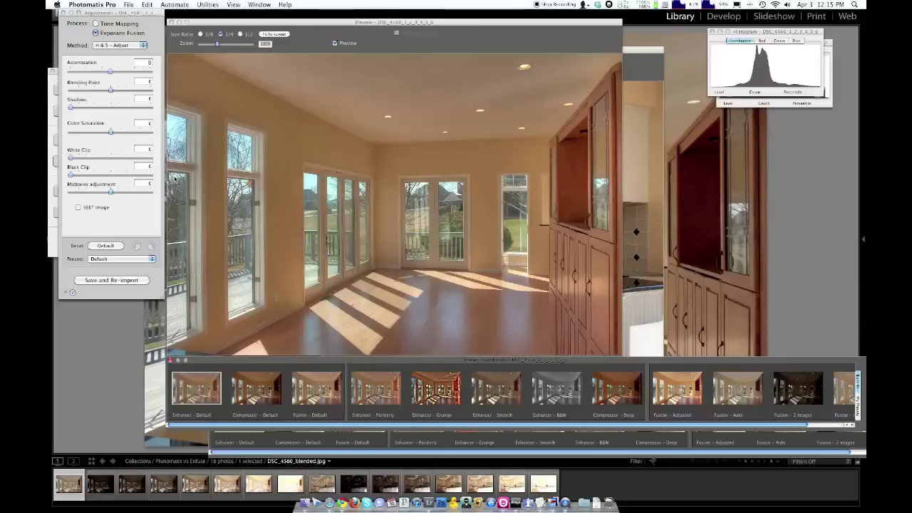
{"action": "key", "text": "super+q"}
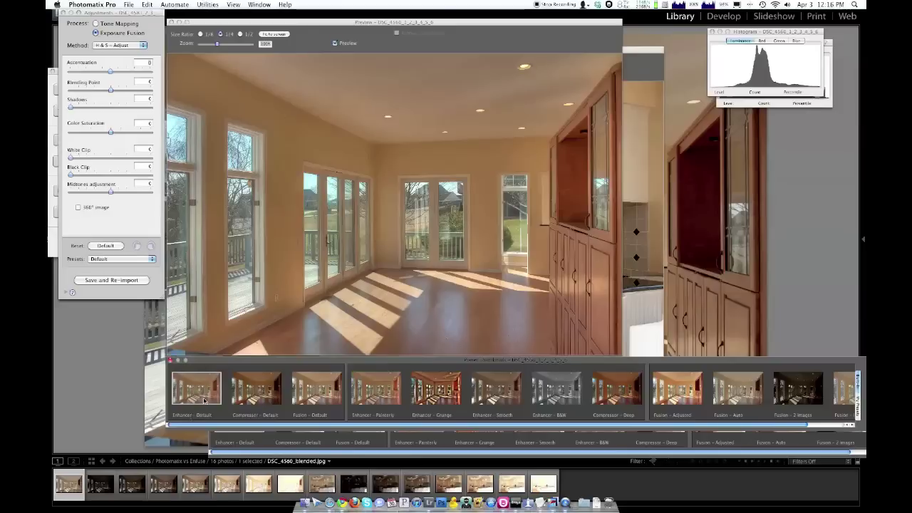
{"action": "left_click", "coordinate": [203, 400]}
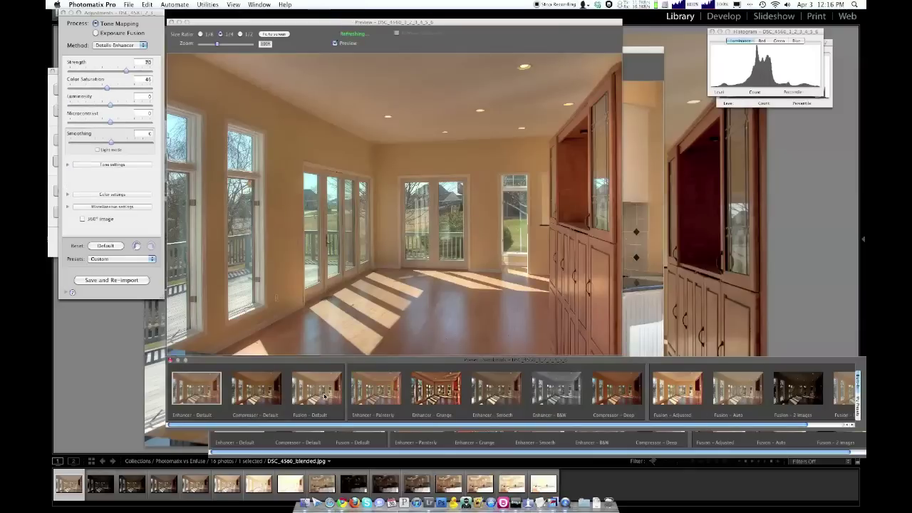
Preview Fusion - Default and Enhancer - Default on the living room, then apply Fusion - Auto
{"action": "left_click", "coordinate": [324, 396]}
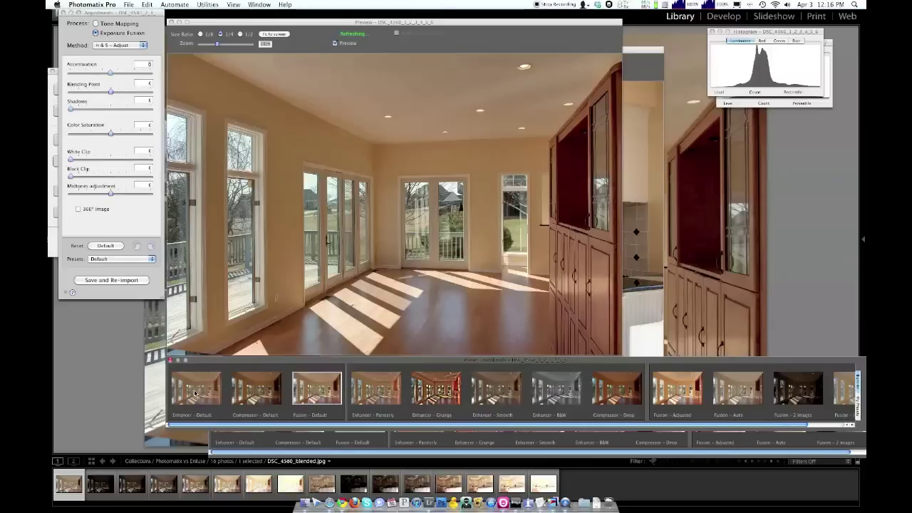
{"action": "left_click", "coordinate": [194, 393]}
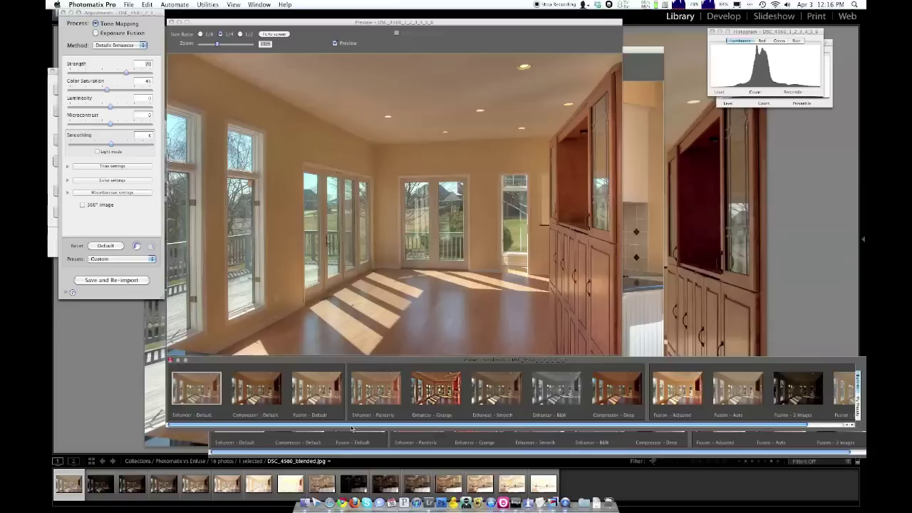
{"action": "left_click_drag", "start_coordinate": [353, 426], "coordinate": [392, 426]}
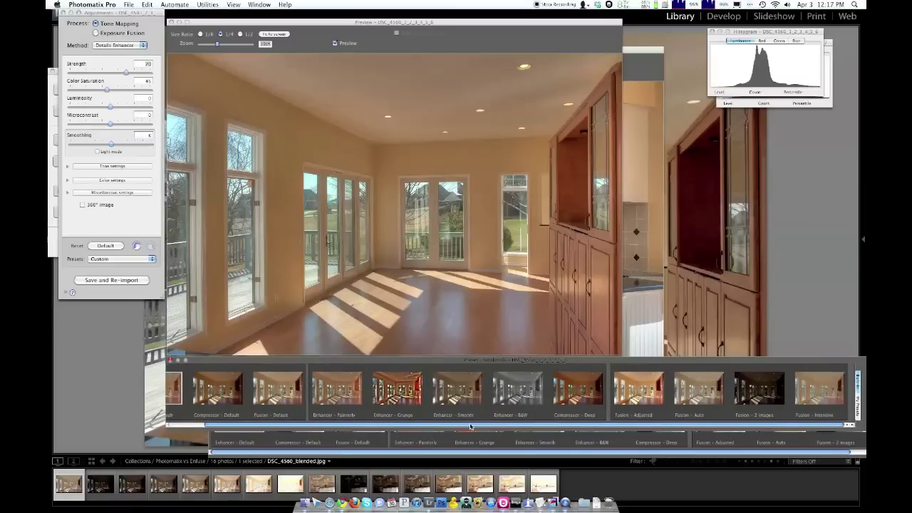
{"action": "left_click", "coordinate": [698, 398]}
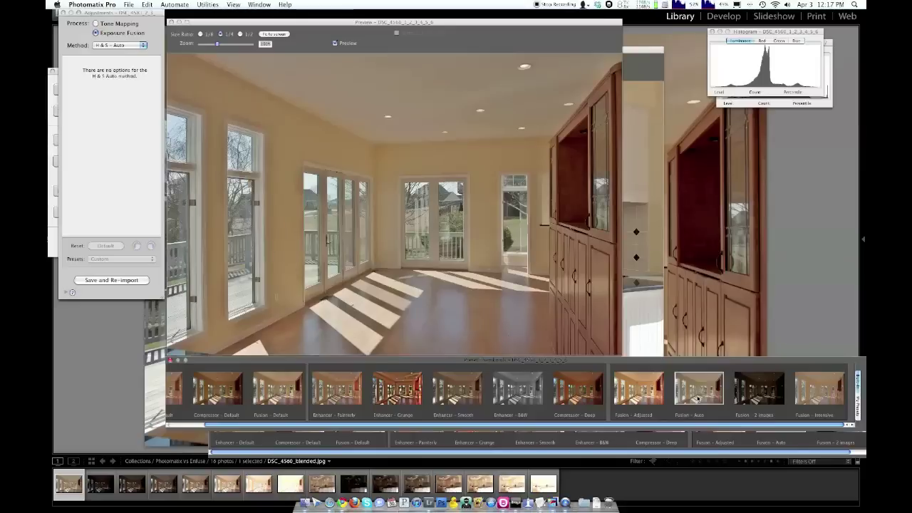
View the Lightroom image, then preview the kitchen bracket with the Enhancer - Default preset
{"action": "key", "text": "super+q"}
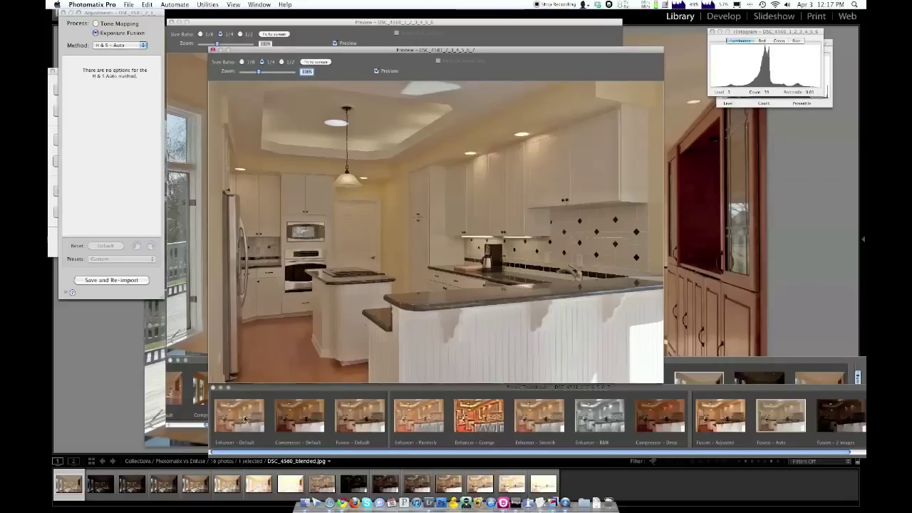
{"action": "left_click", "coordinate": [245, 419]}
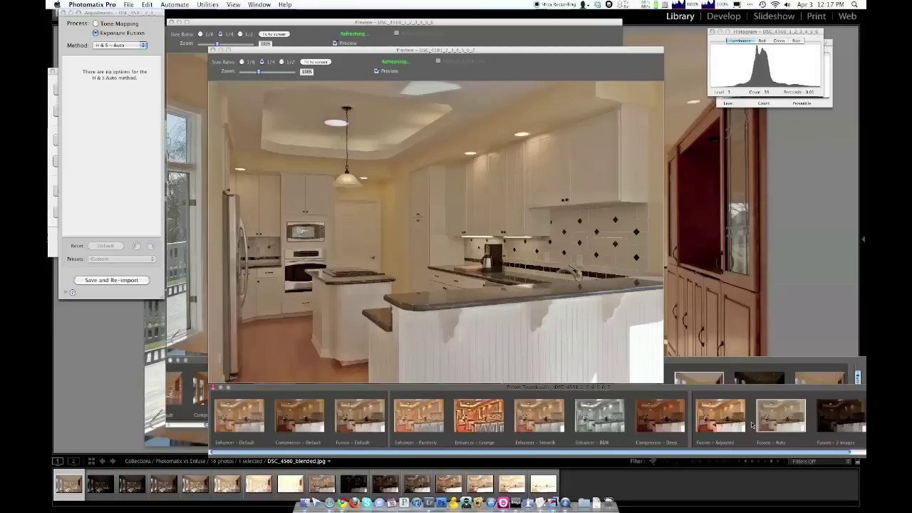
{"action": "left_click", "coordinate": [239, 416]}
{"action": "mouse_move", "coordinate": [164, 375]}
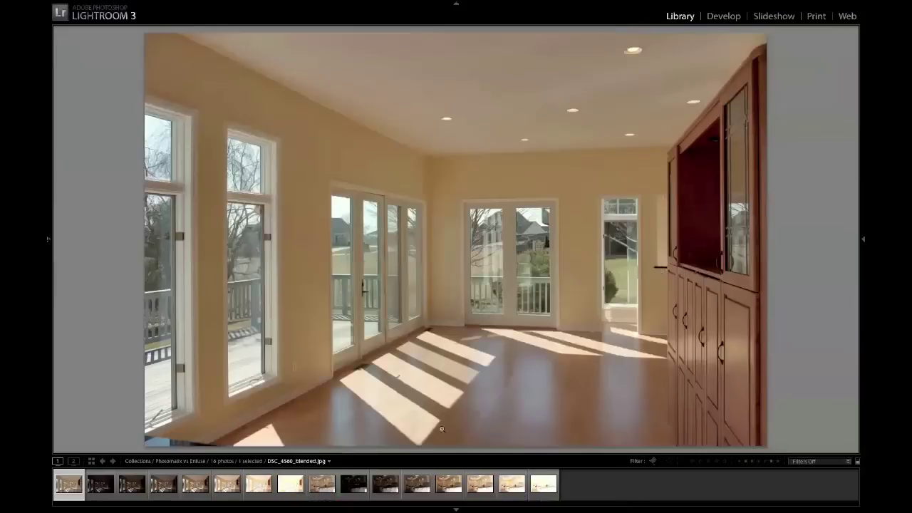
Show the kitchen in Lightroom, then toggle its Photomatix preview between Tone Mapping and Exposure Fusion
{"action": "left_click", "coordinate": [322, 484]}
{"action": "key", "text": "super+Tab"}
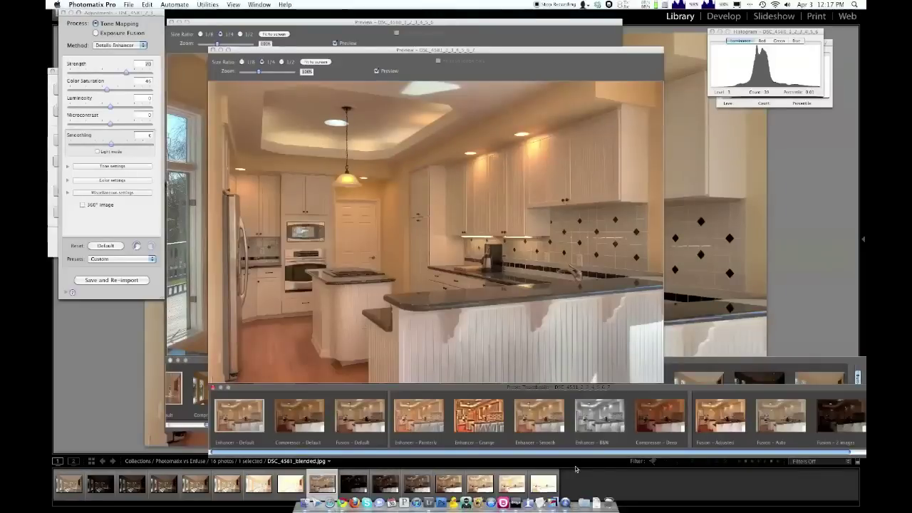
{"action": "key", "text": "super+Tab"}
{"action": "key", "text": "super+Tab"}
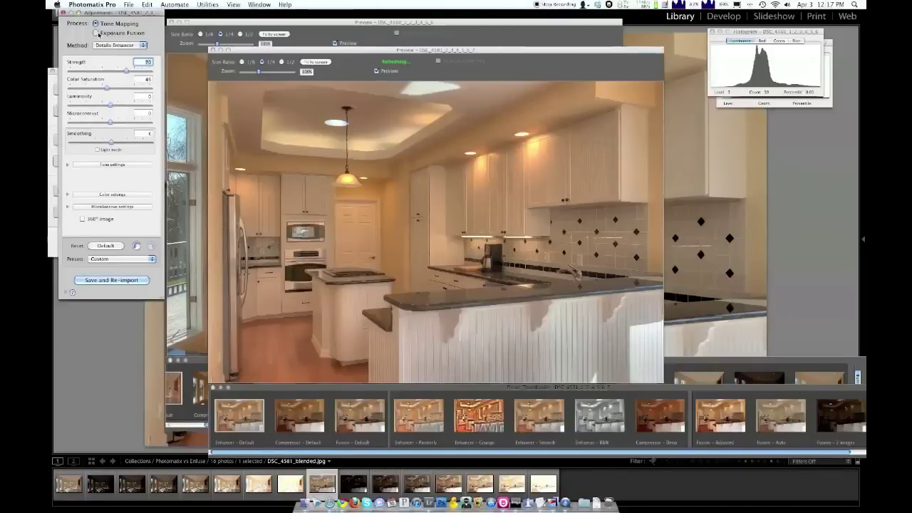
{"action": "left_click", "coordinate": [97, 33]}
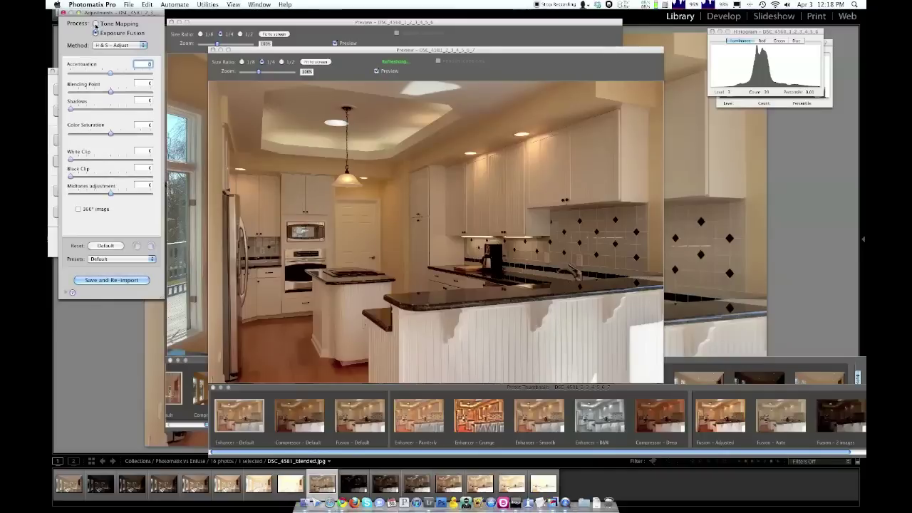
{"action": "left_click", "coordinate": [95, 24]}
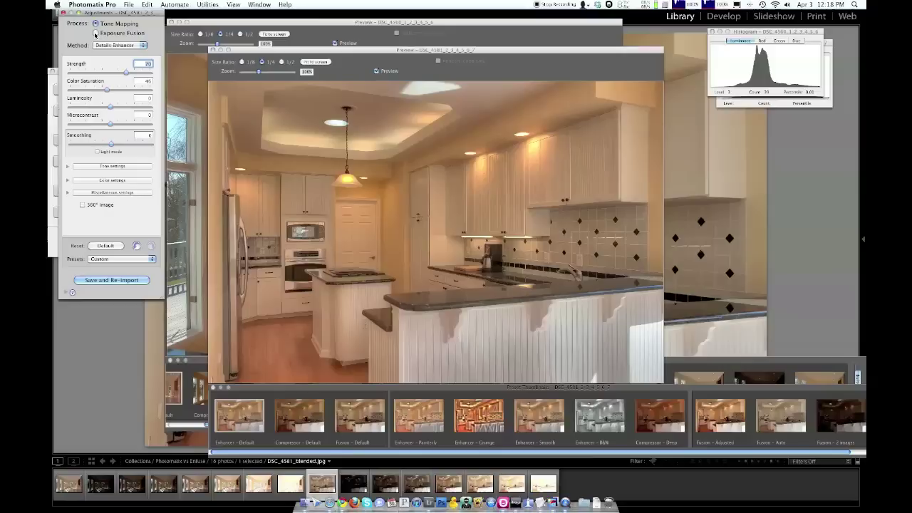
{"action": "left_click", "coordinate": [95, 33]}
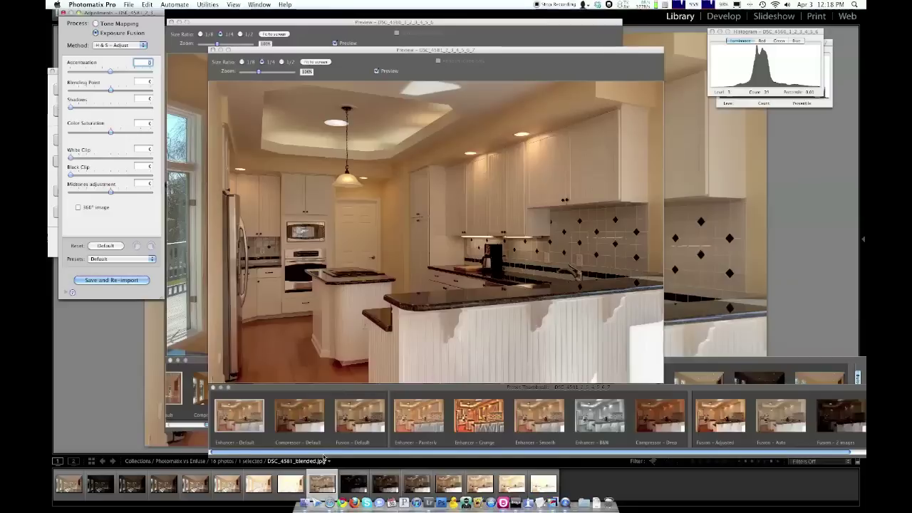
{"action": "scroll", "coordinate": [712, 433], "scroll_direction": "right", "scroll_amount": 2}
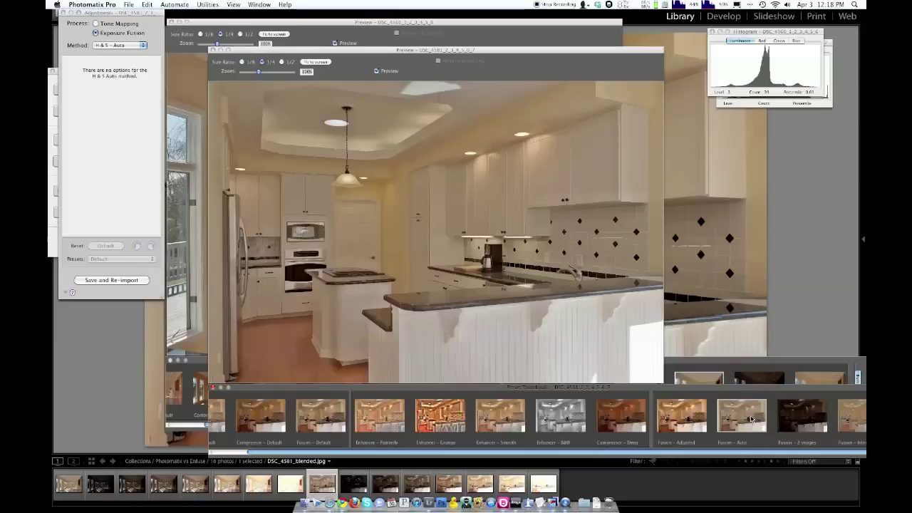
{"action": "key", "text": "super+h"}
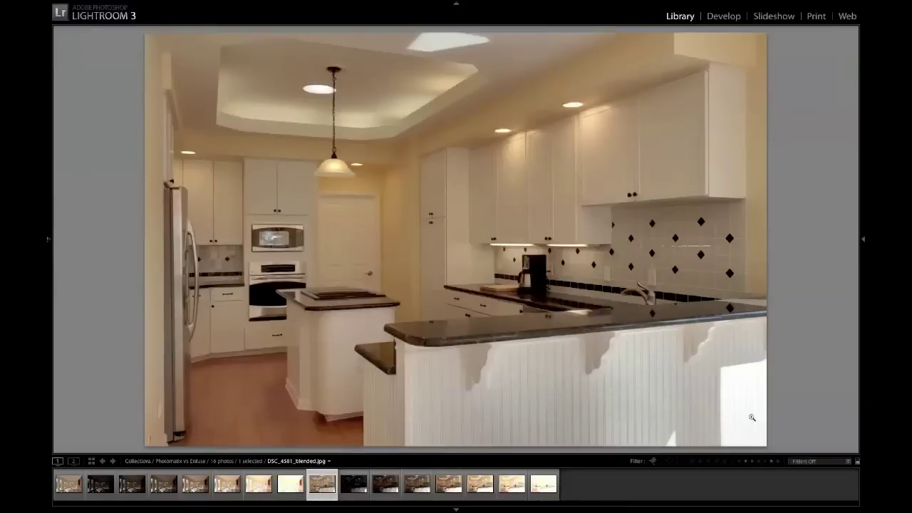
{"action": "key", "text": "super+Tab"}
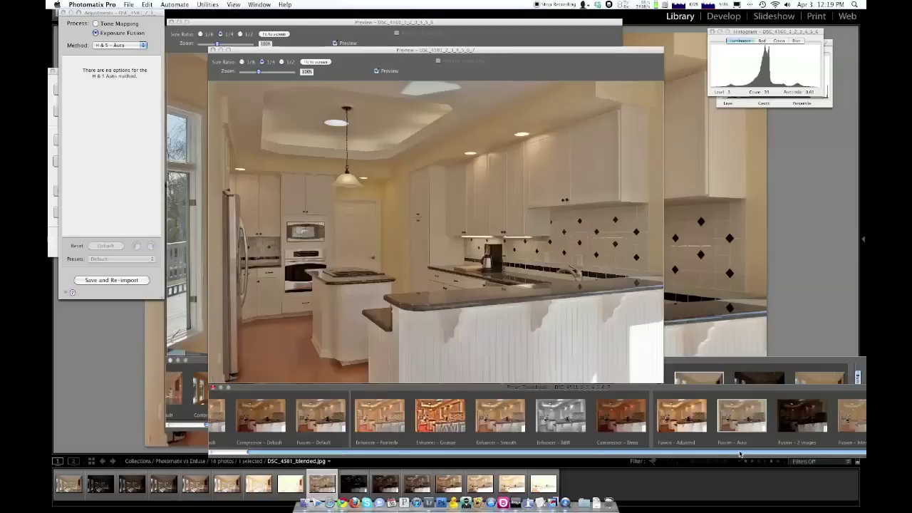
{"action": "left_click_drag", "start_coordinate": [741, 454], "coordinate": [526, 455]}
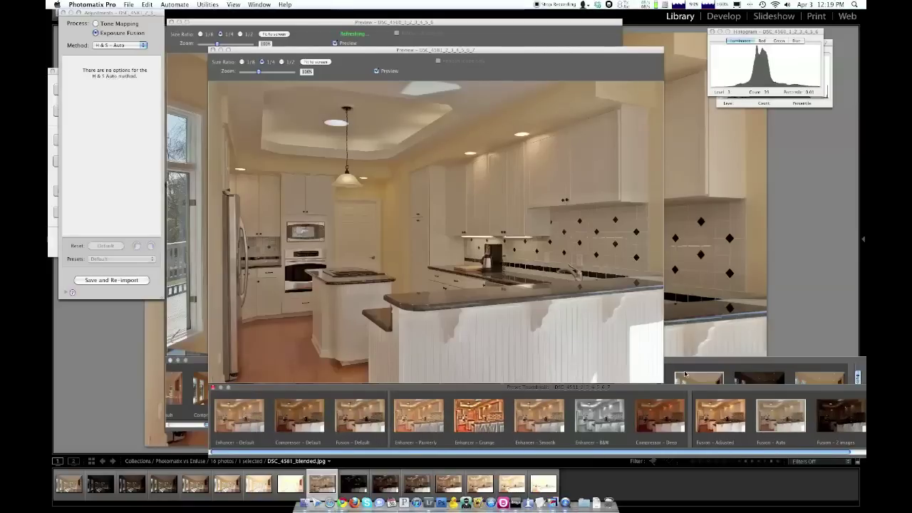
{"action": "left_click", "coordinate": [247, 420]}
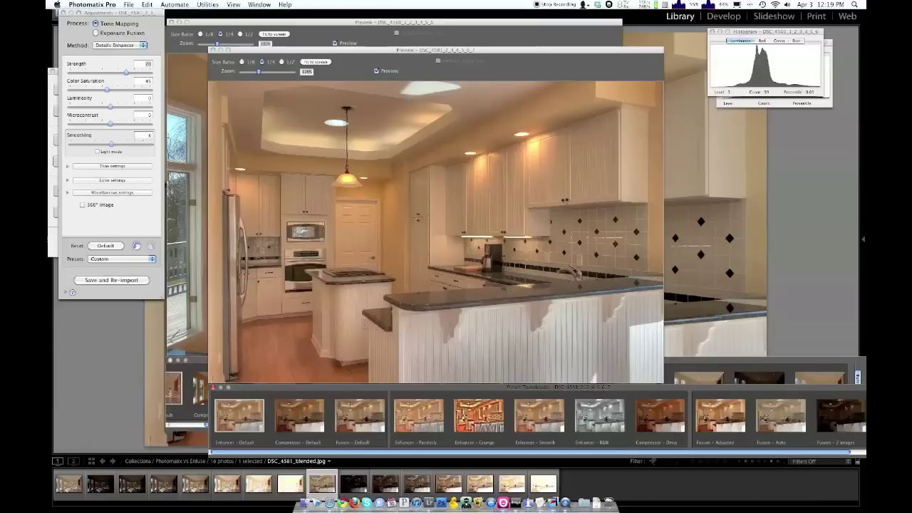
{"action": "scroll", "coordinate": [377, 456], "scroll_direction": "right", "scroll_amount": 1}
{"action": "scroll", "coordinate": [377, 455], "scroll_direction": "right", "scroll_amount": 2}
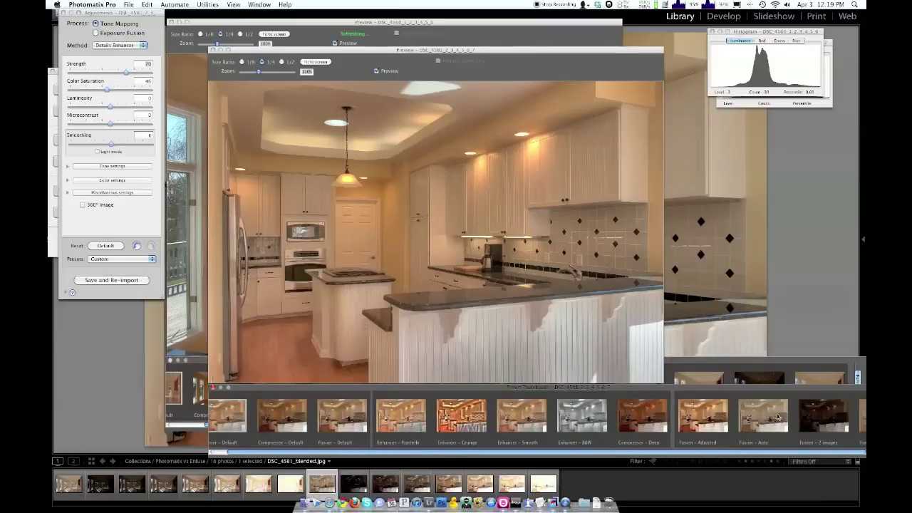